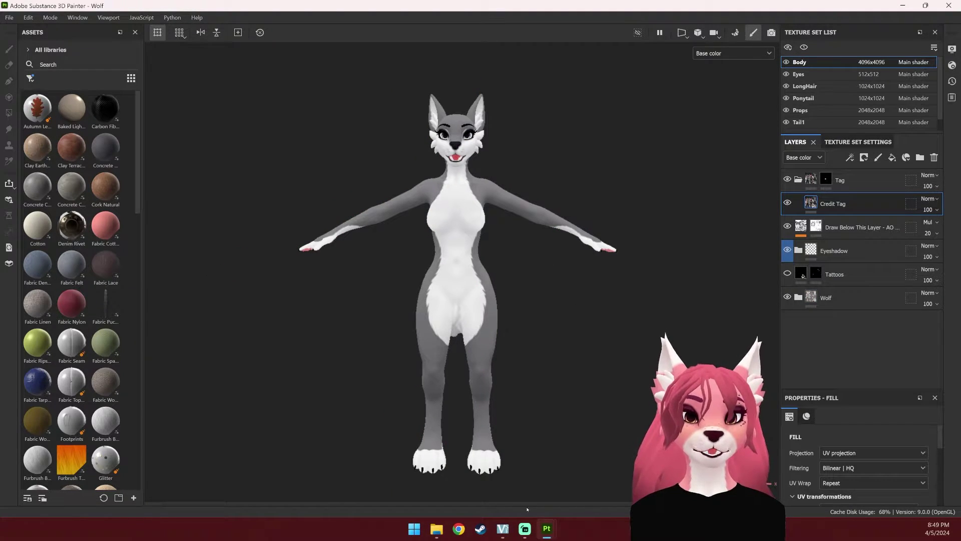
Compare Julia's pink texture and the grey Wolf texture laid flat in 2D UV view
mouse_move(546, 528)
left_click(490, 476)
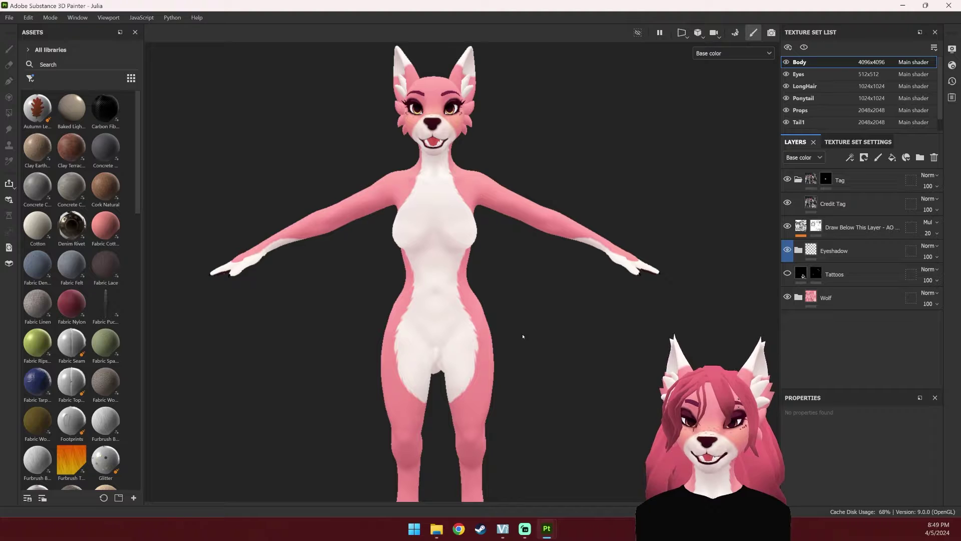
key("F3")
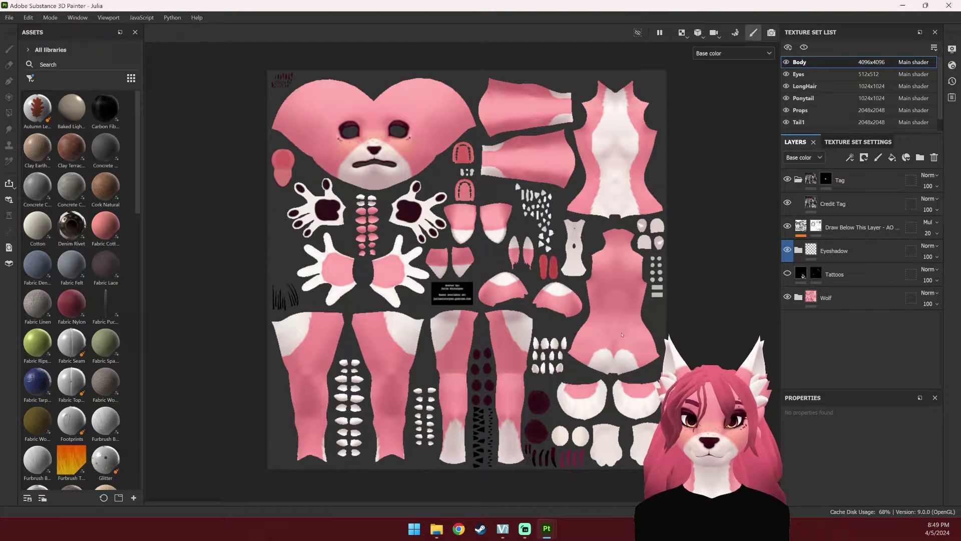
mouse_move(546, 528)
left_click(590, 496)
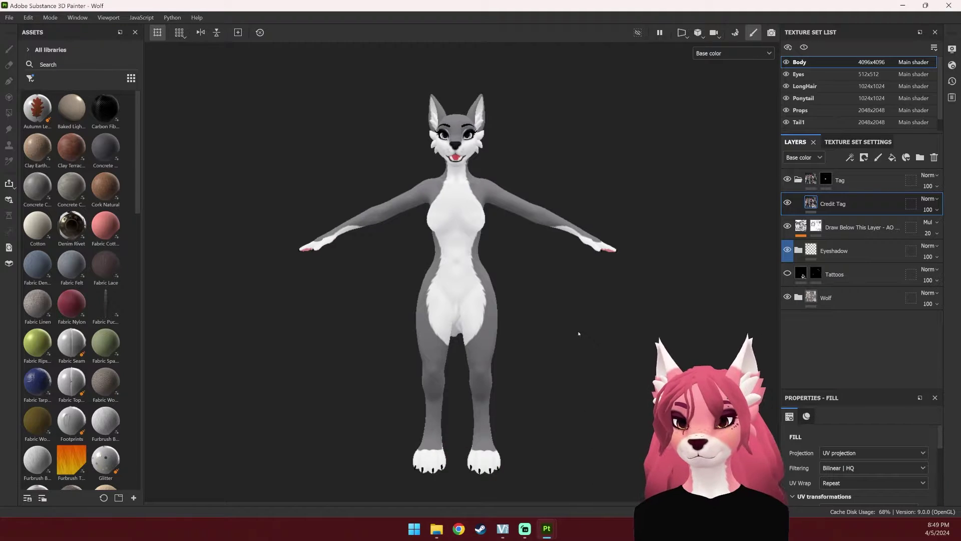
key("F3")
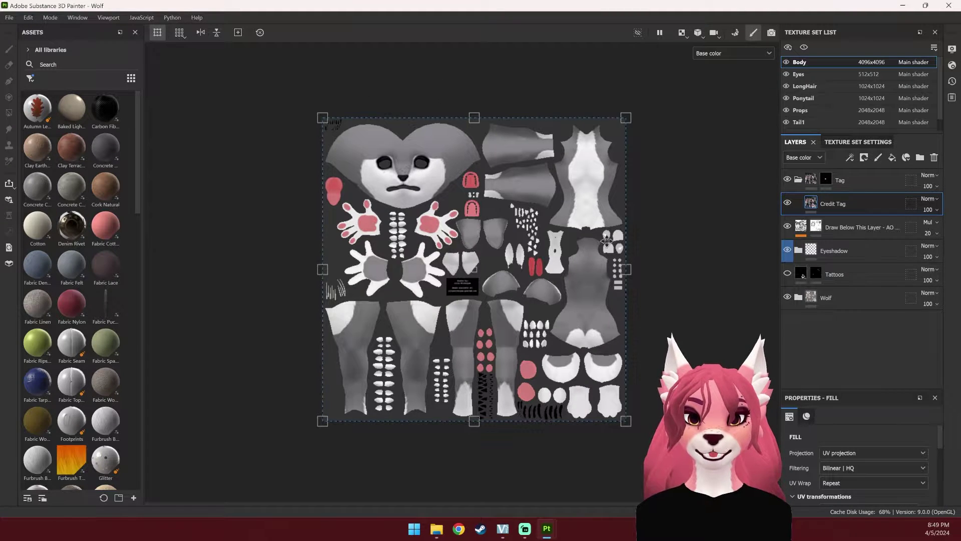
Return to the Julia project and show its pink model in 3D view
mouse_move(547, 528)
left_click(492, 478)
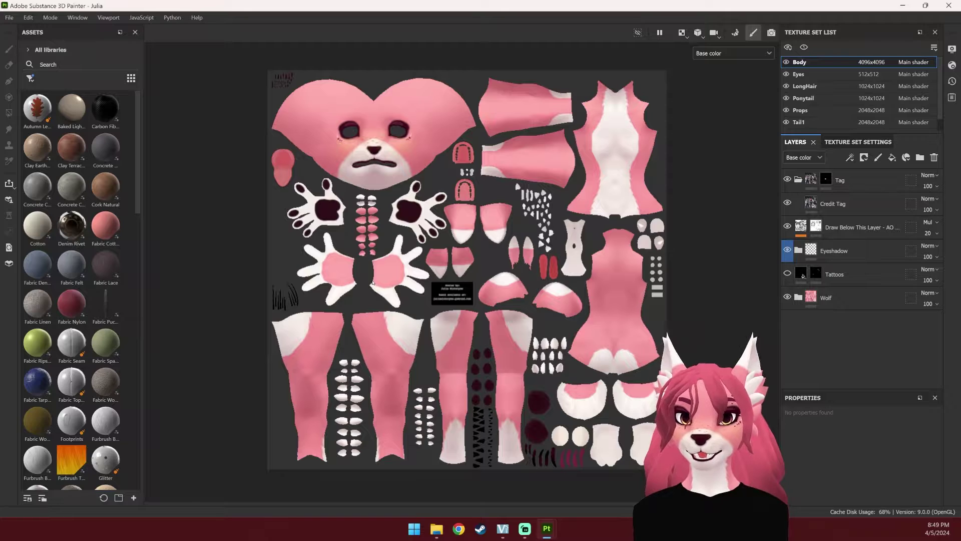
key("F2")
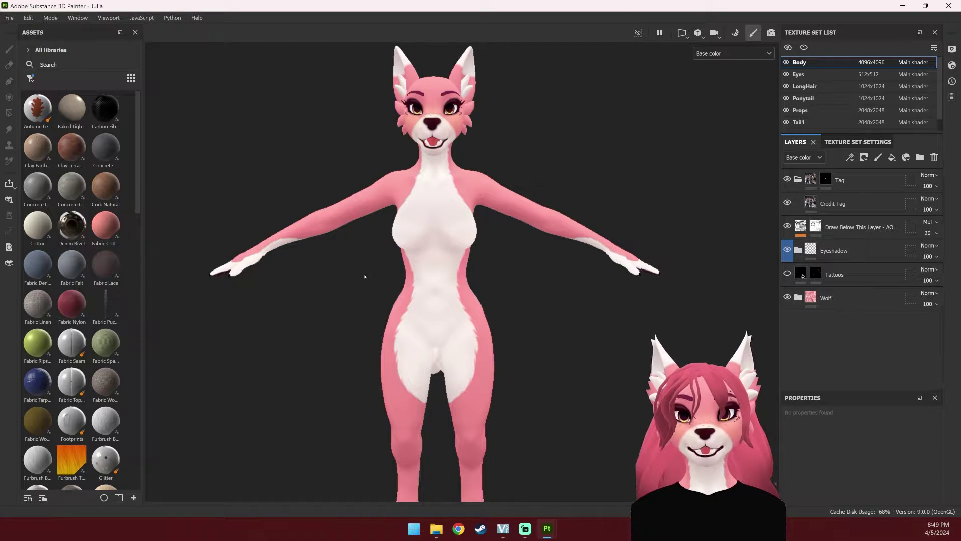
scroll(440, 293, "down", 5)
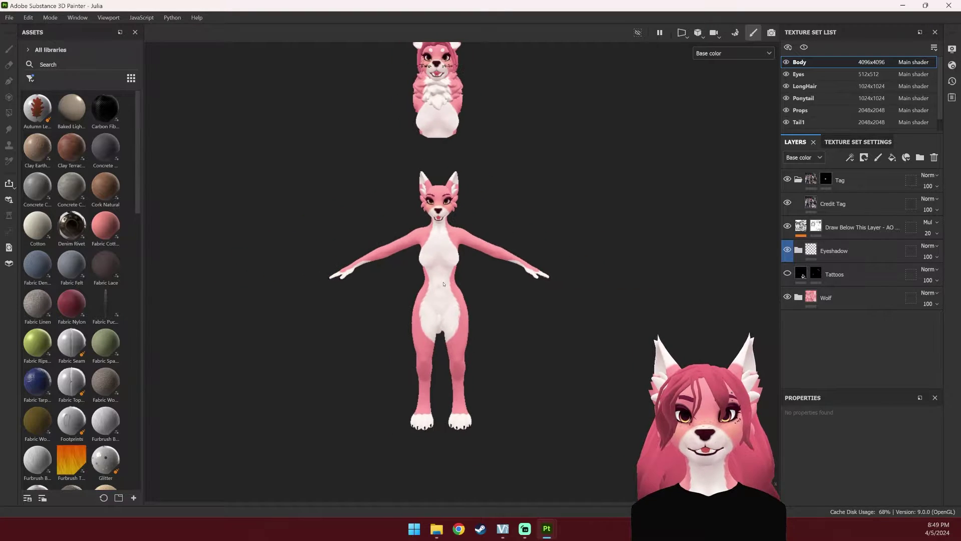
left_click_drag(535, 281, 434, 274, "alt")
right_click_drag(428, 281, 440, 296, "alt")
left_click_drag(441, 295, 446, 201, "alt")
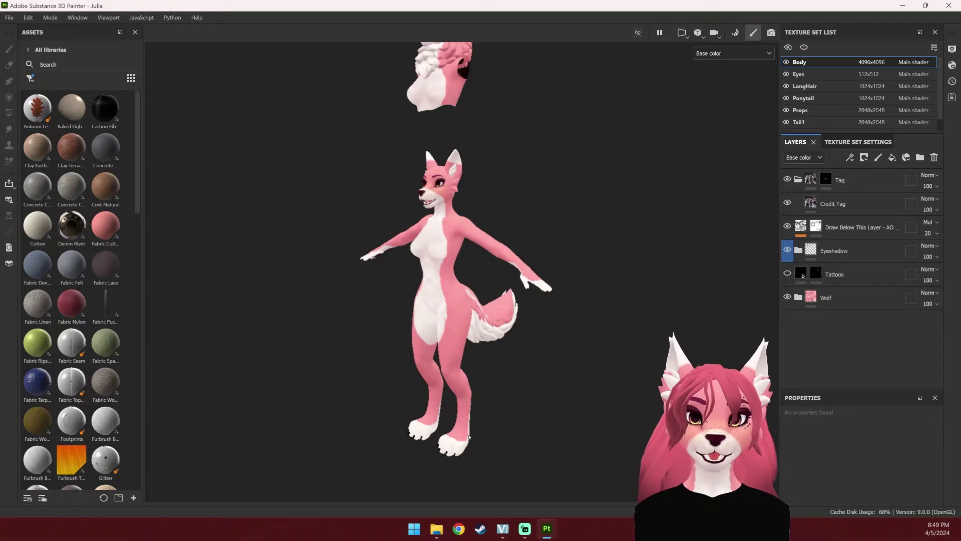
left_click_drag(471, 437, 473, 435, "alt")
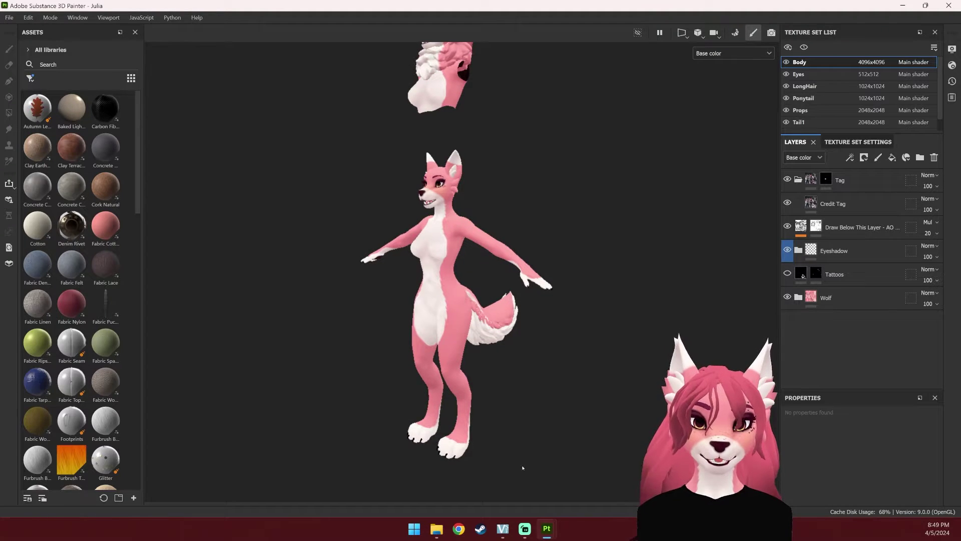
mouse_move(547, 528)
left_click(595, 469)
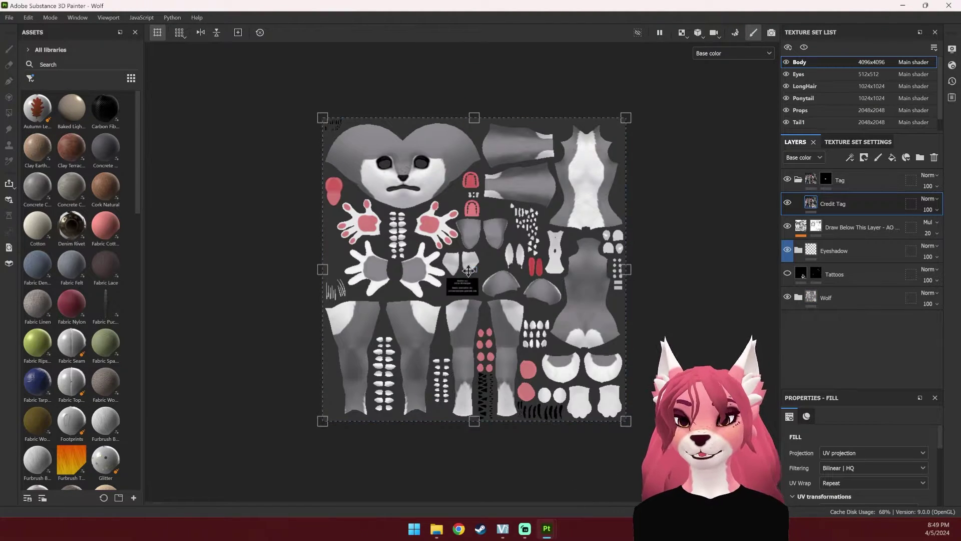
key("F2")
scroll(465, 275, "down", 5)
left_click_drag(473, 298, 495, 313, "alt")
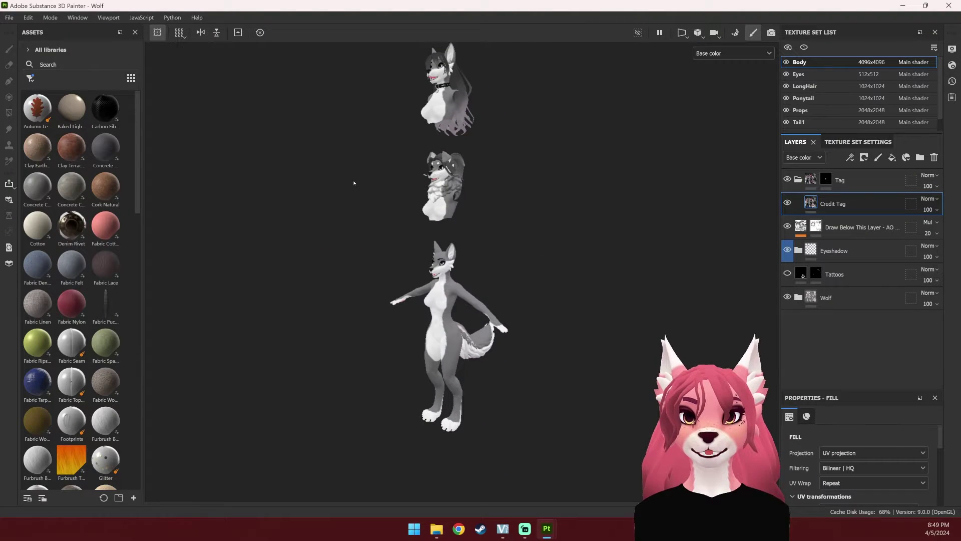
mouse_move(547, 528)
left_click(480, 476)
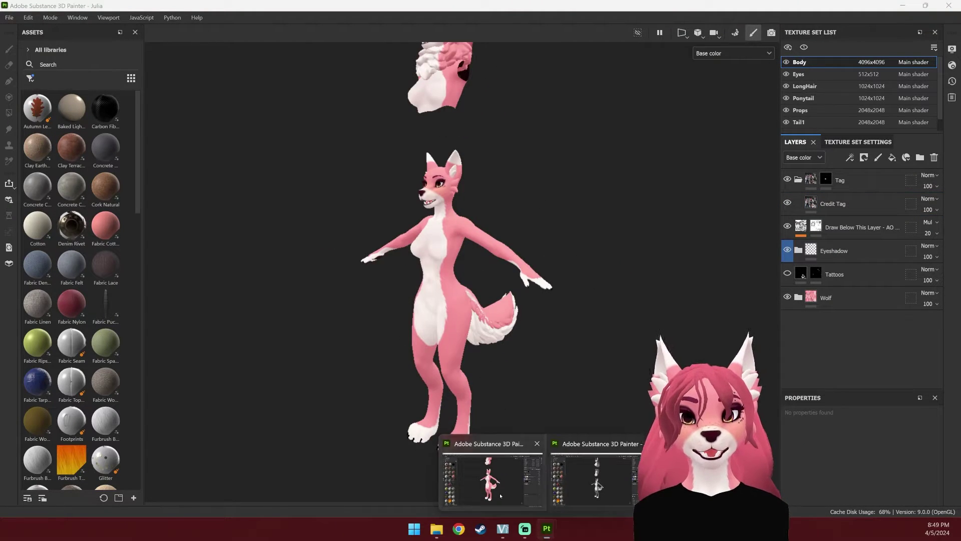
left_click_drag(408, 298, 546, 322, "alt")
scroll(545, 322, "up", 2)
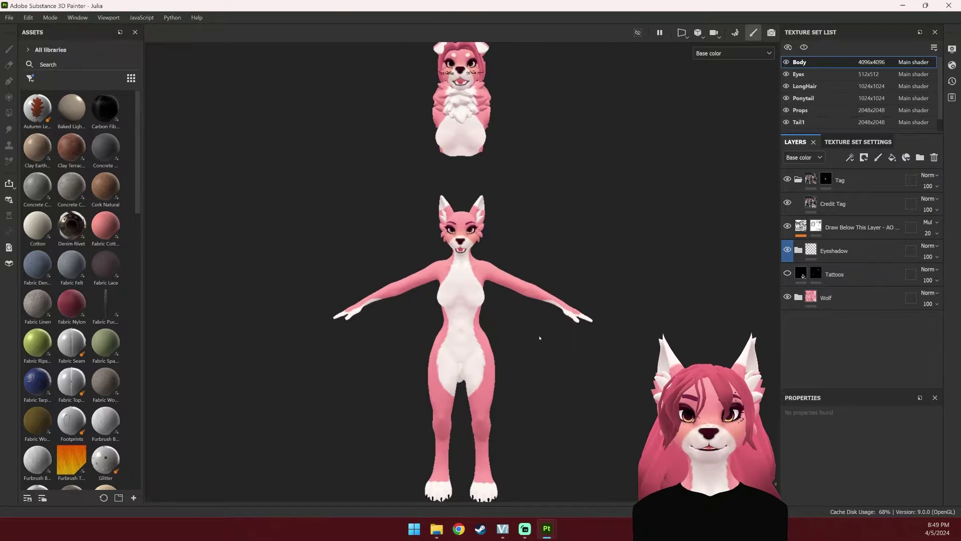
mouse_move(544, 333)
right_mouse_down("alt")
mouse_move(555, 304)
mouse_move(537, 296)
mouse_move(529, 301)
mouse_move(550, 326)
mouse_move(536, 318)
right_mouse_up("alt")
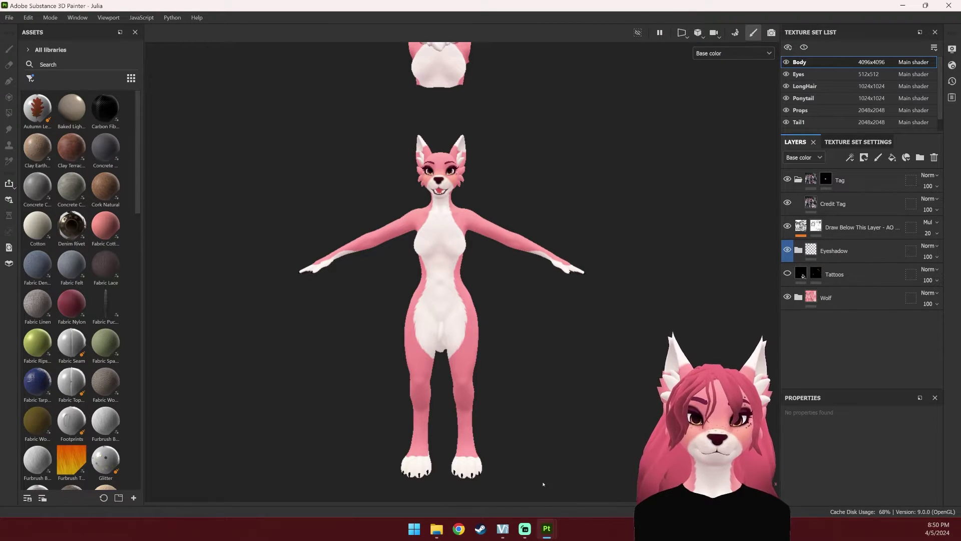
mouse_move(548, 525)
left_click(576, 465)
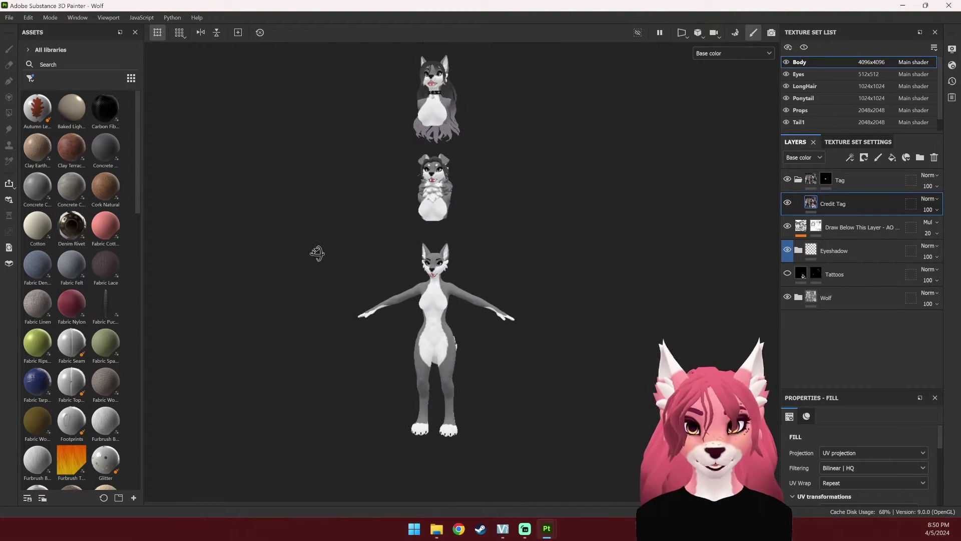
mouse_move(547, 528)
left_click(488, 466)
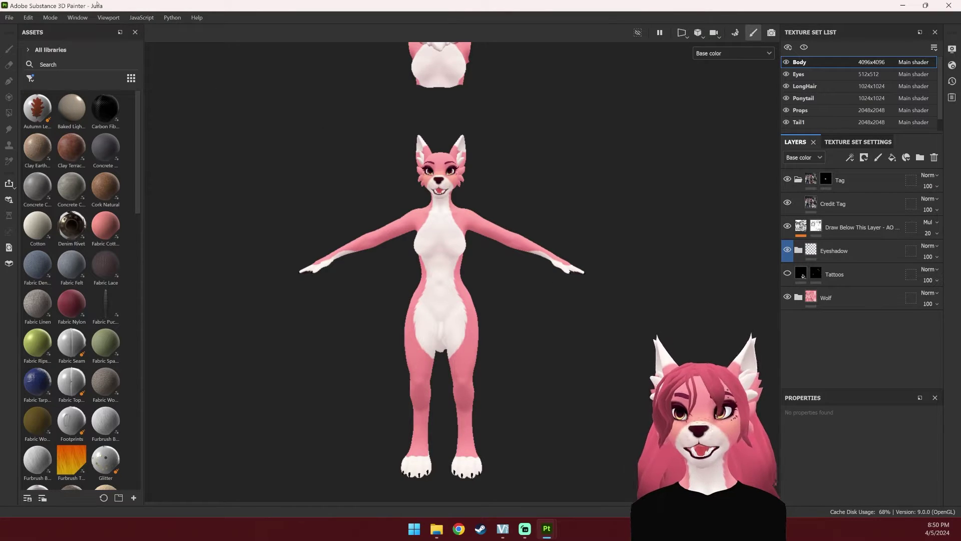
mouse_move(547, 528)
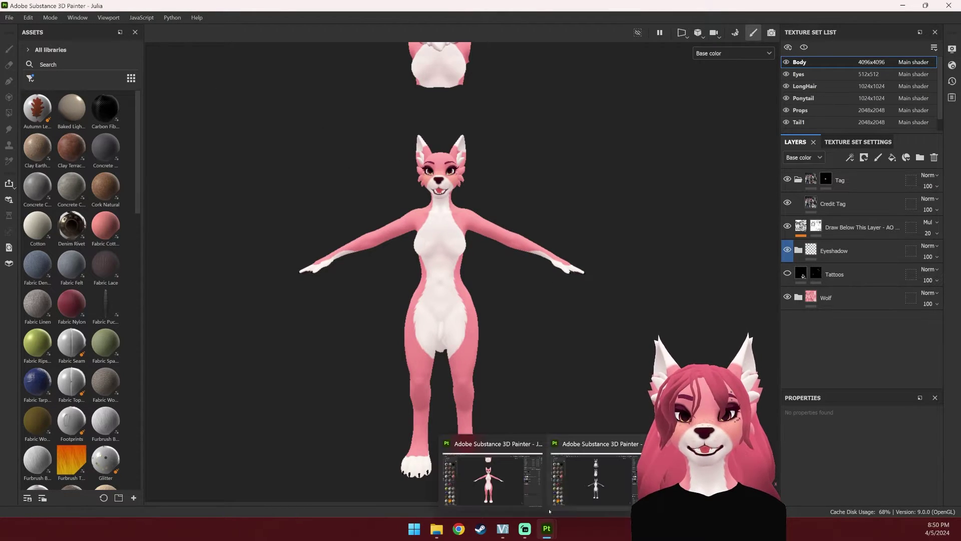
left_click(581, 466)
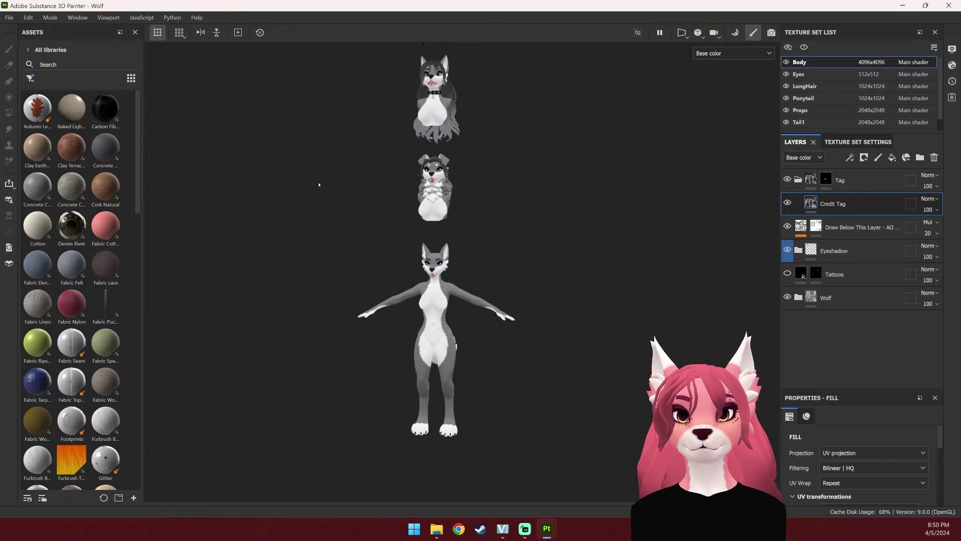
mouse_move(547, 528)
left_click(505, 479)
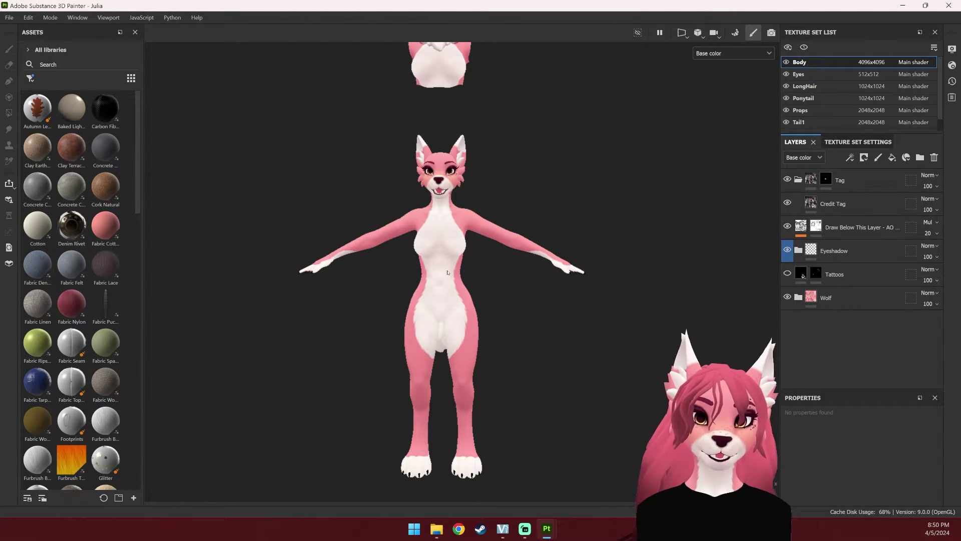
scroll(536, 313, "up", 4)
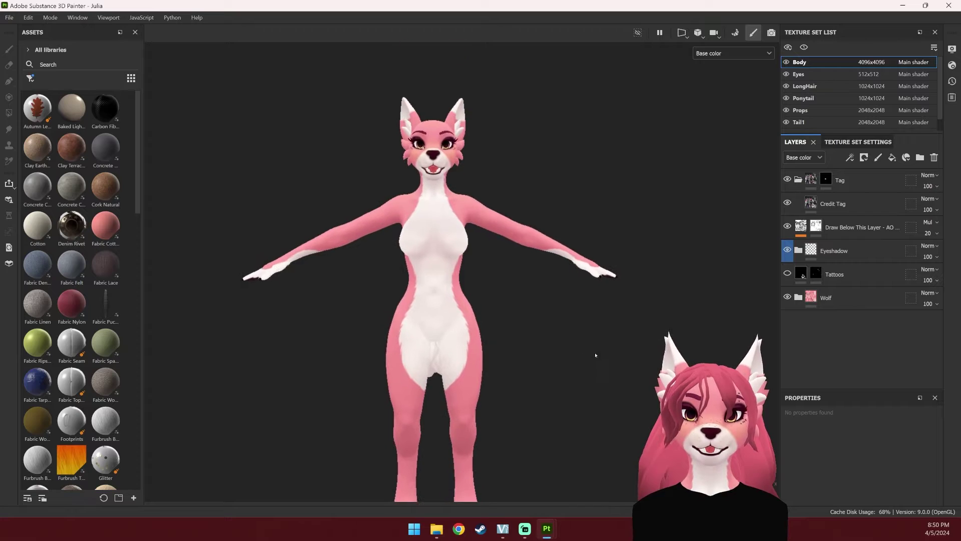
Expand the Wolf folder and scroll through its sub-layers, from Lip Outline and Mouth down to Paw Pads
right_click(841, 301)
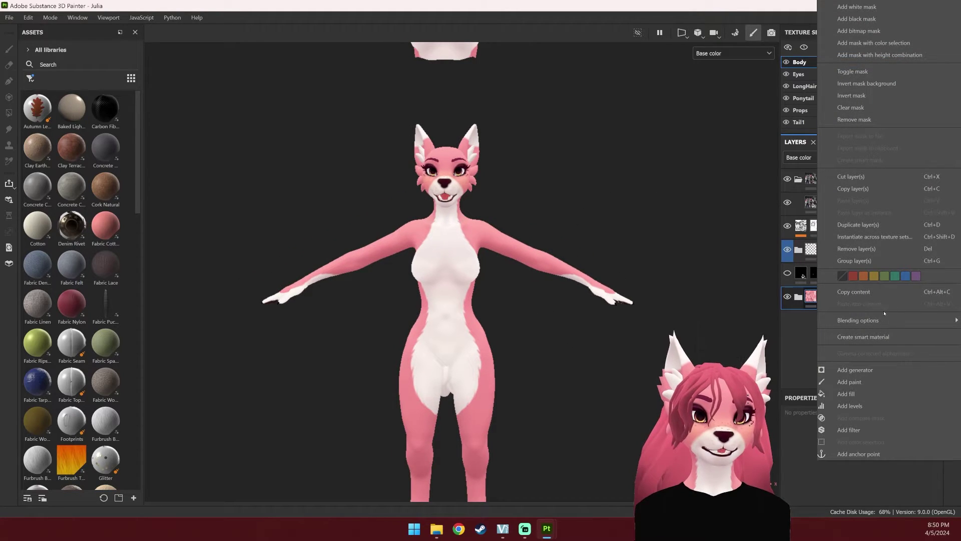
left_click(790, 325)
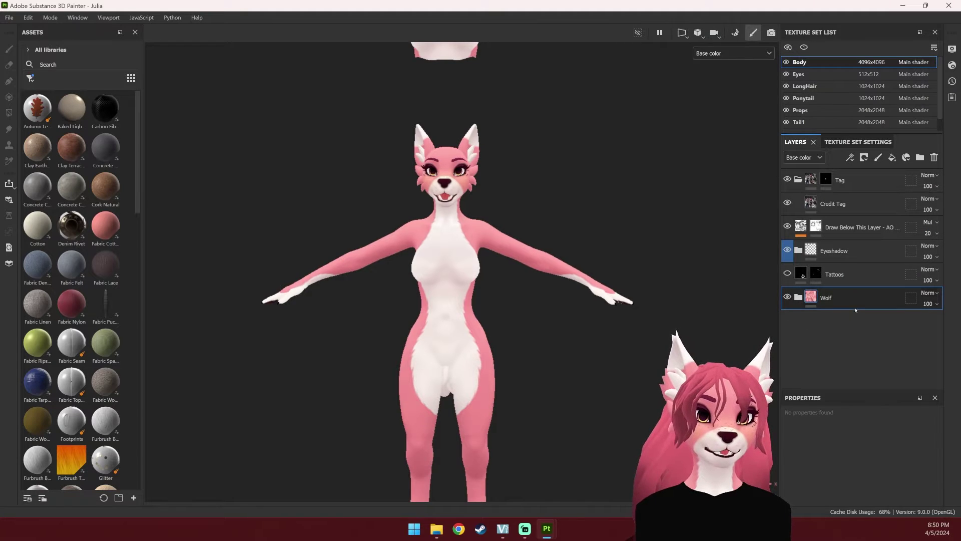
left_click(798, 298)
scroll(798, 297, "down", 3)
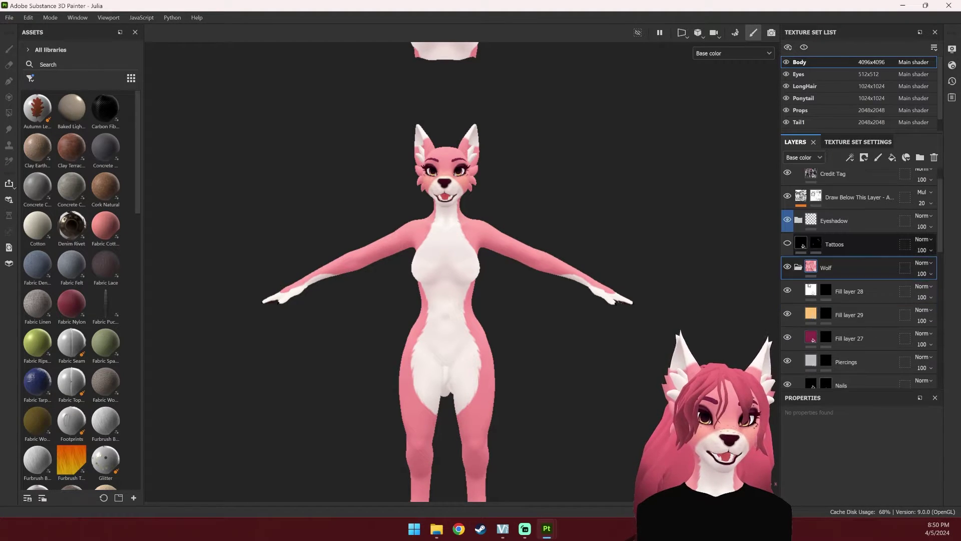
left_click_drag(941, 241, 935, 305)
scroll(837, 199, "up", 8)
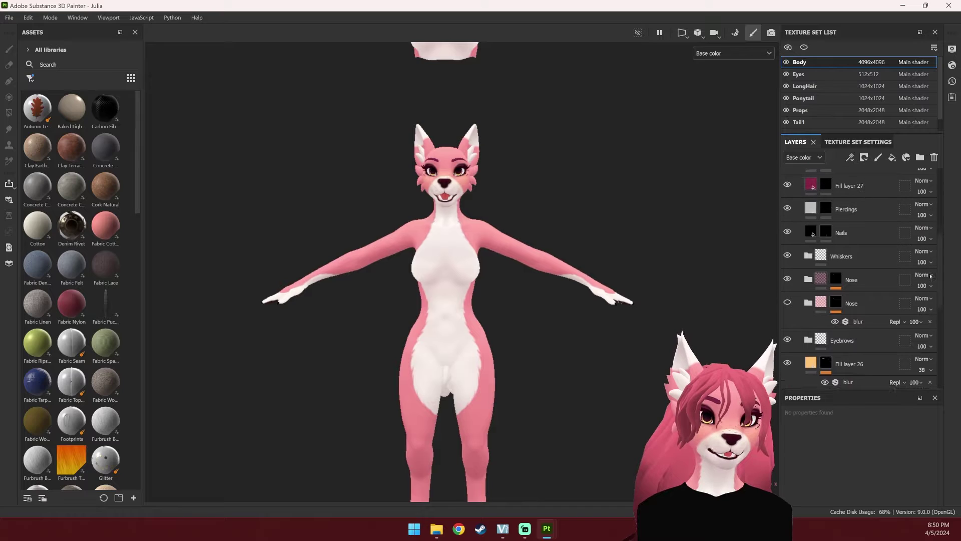
left_click_drag(940, 235, 941, 302)
scroll(940, 303, "down", 3)
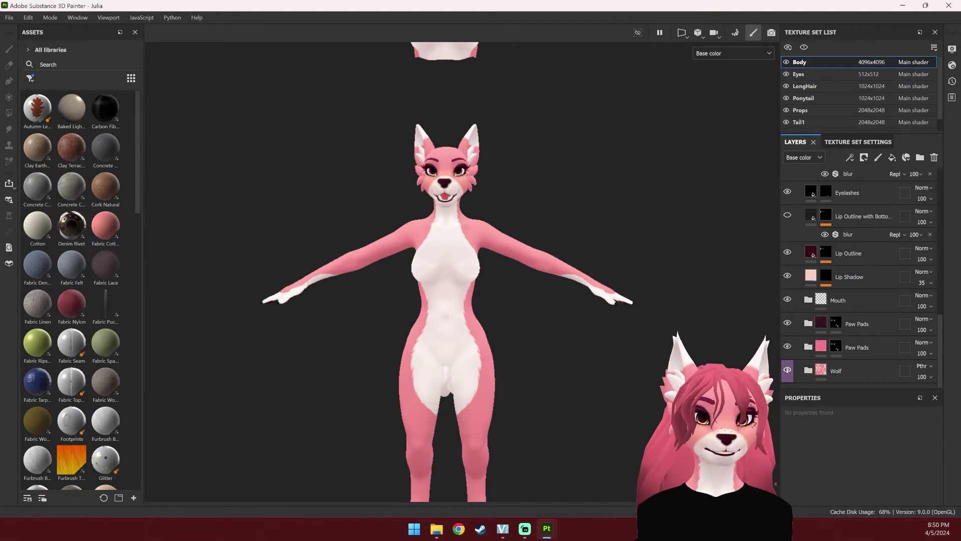
Rename the bottom Wolf layer to 'Wolf Transfer'
double_click(841, 373)
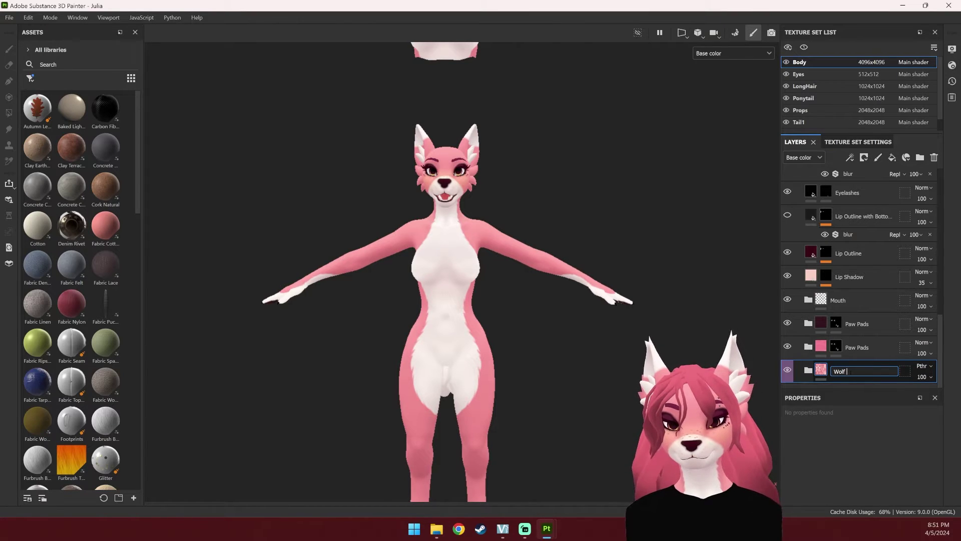
type("Transfer")
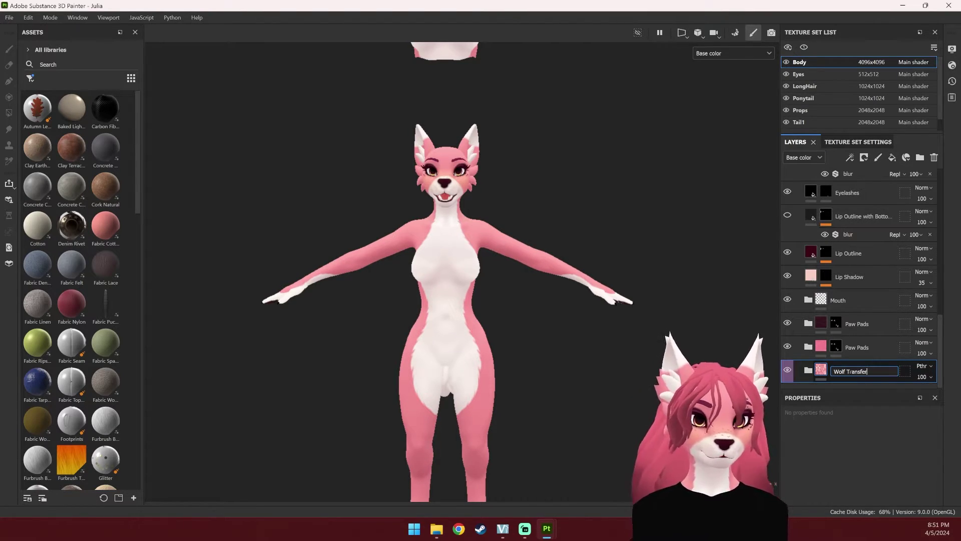
key("Return")
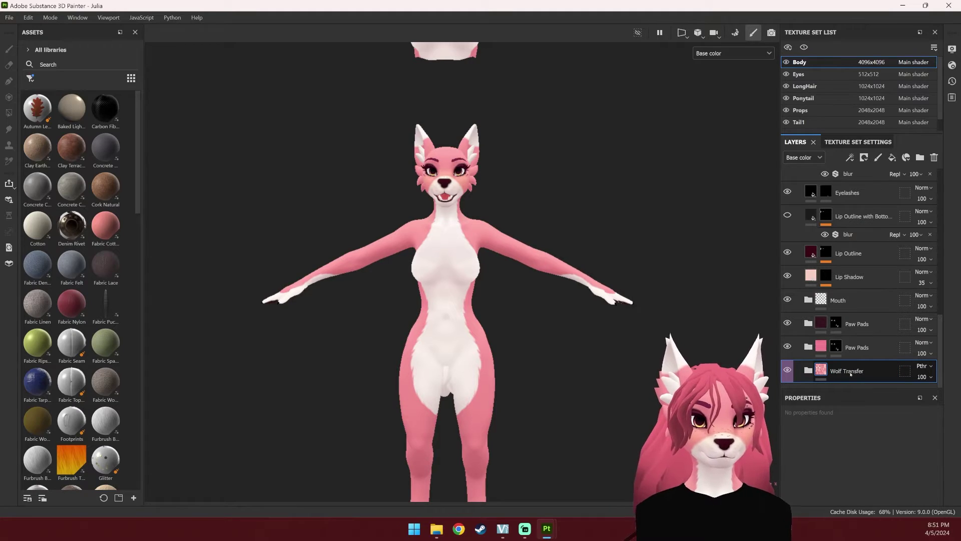
Save Wolf Transfer as a smart material, then switch to the Wolf project
right_click(850, 373)
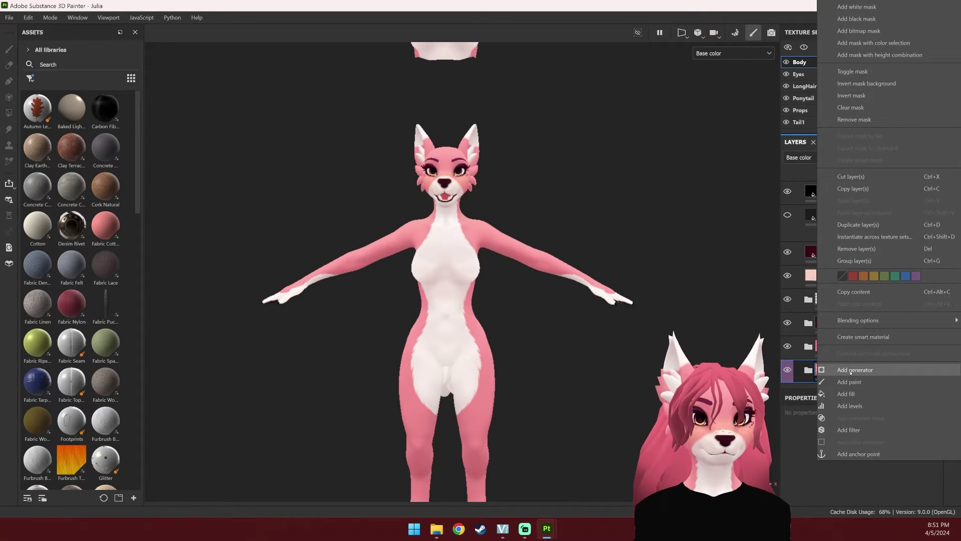
left_click(856, 337)
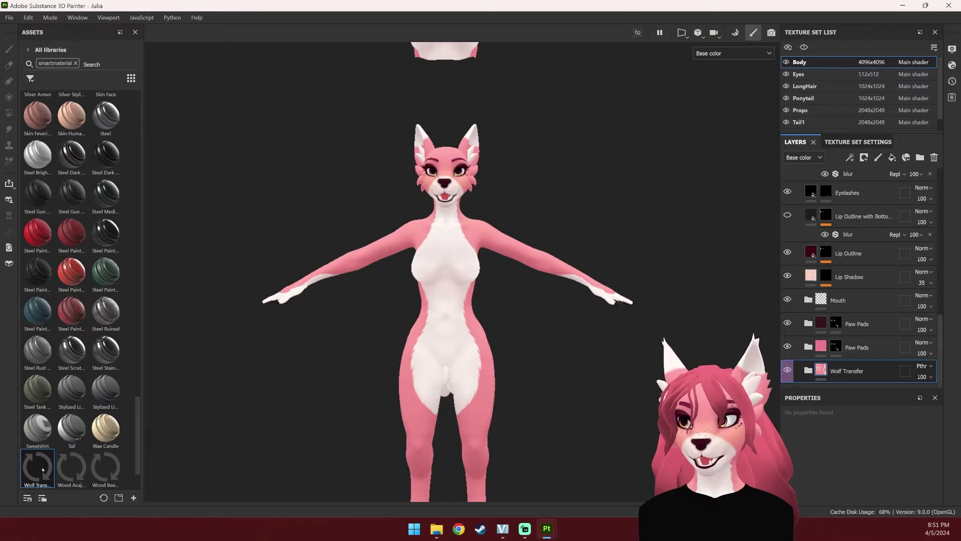
mouse_move(554, 527)
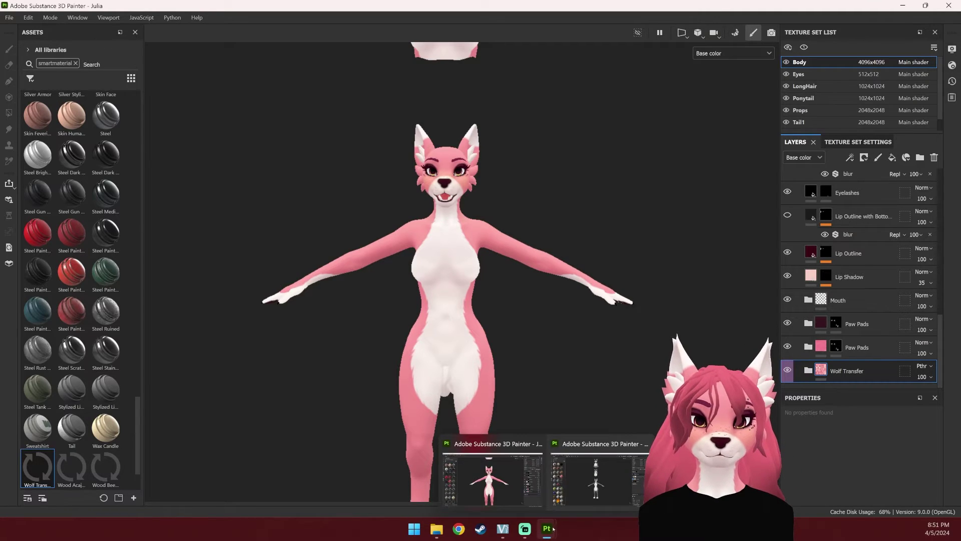
left_click(583, 496)
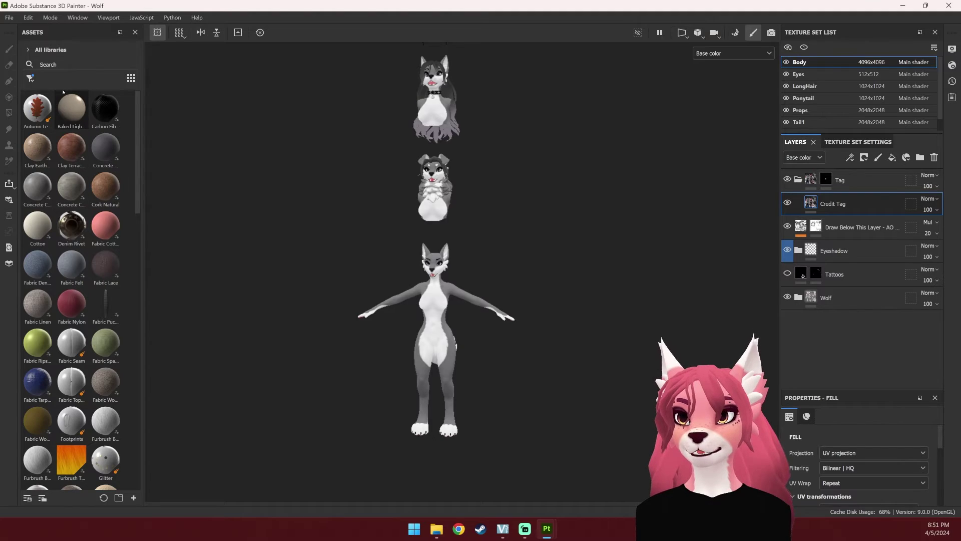
Show all asset types, search 'wolf', and drop the Wolf Transfer smart material between Tattoos and Wolf
left_click(33, 78)
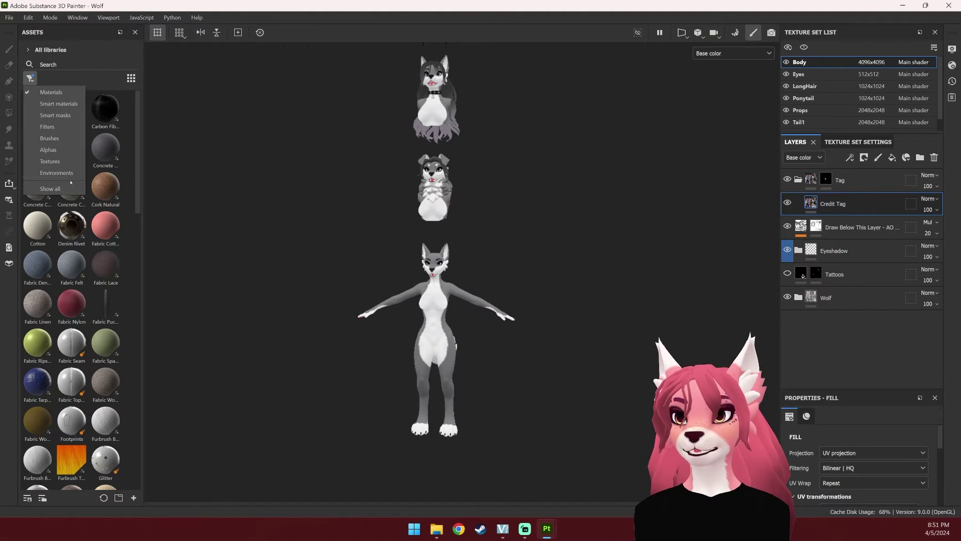
left_click(50, 188)
left_click(40, 64)
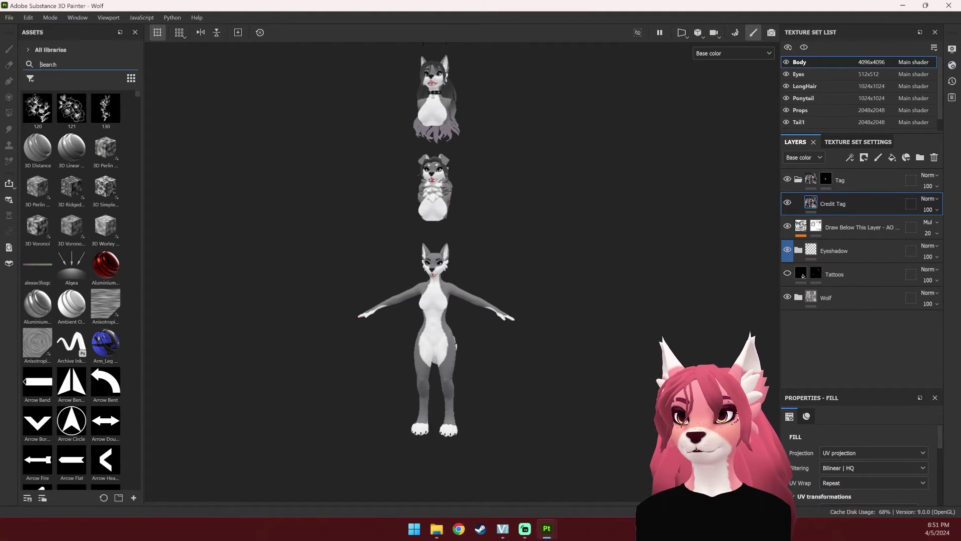
type("wo")
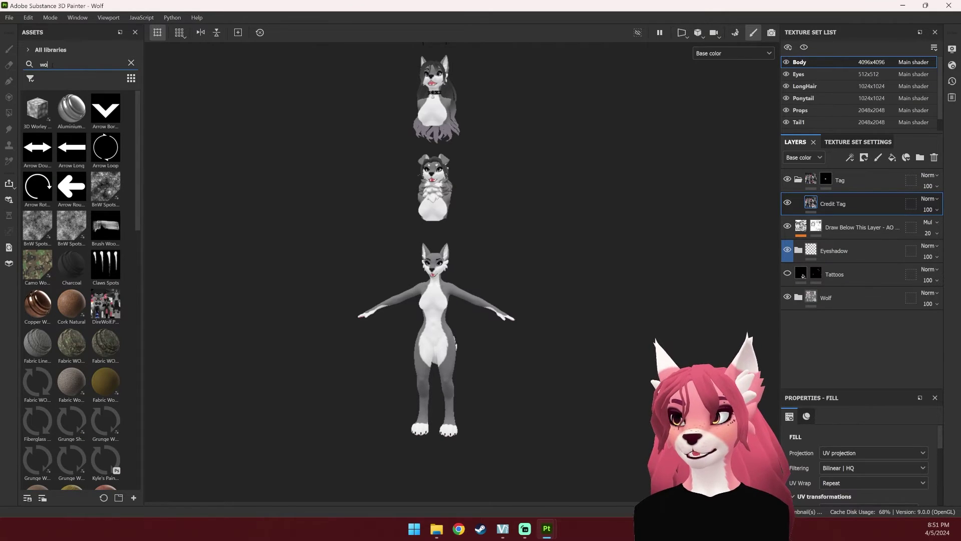
type("lf")
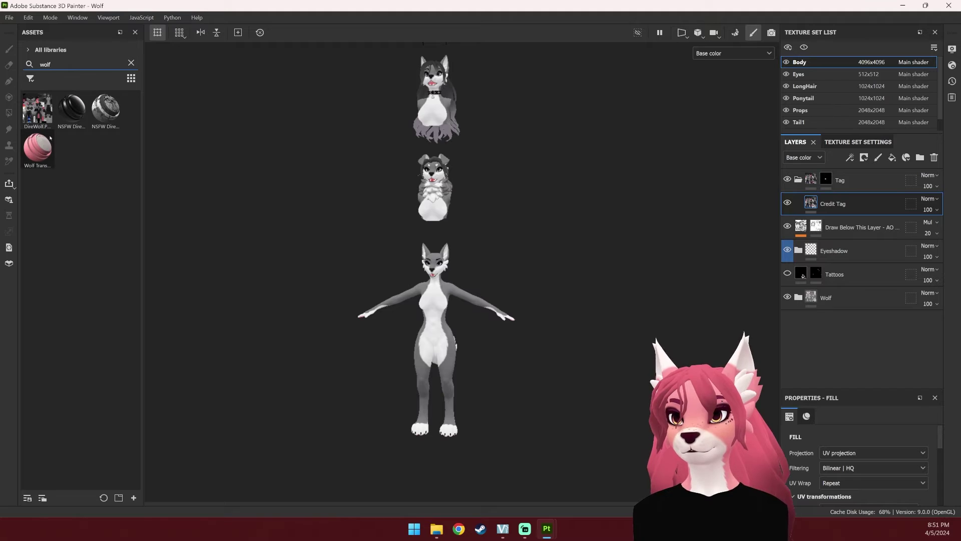
left_click_drag(37, 157, 815, 290)
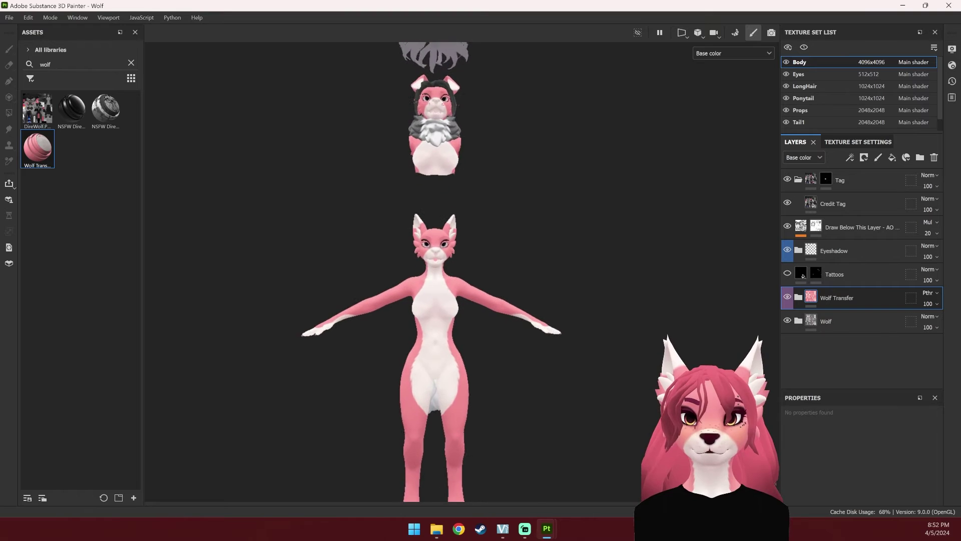
Move Wolf Transfer into the expanded Wolf folder, below Paw Pads and directly above the inner Wolf layer
scroll(511, 321, "up", 3)
middle_click_drag(492, 339, 545, 333)
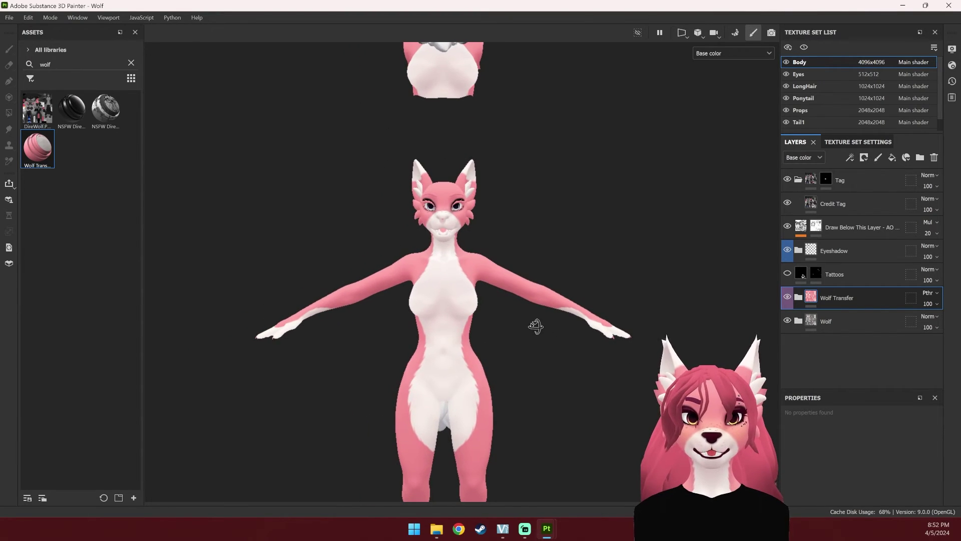
left_click(799, 323)
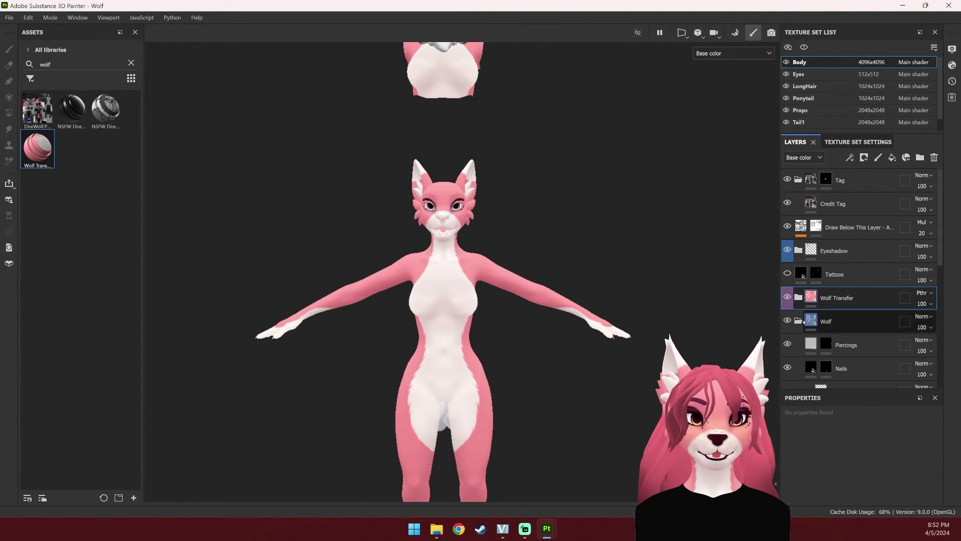
scroll(861, 300, "down", 5)
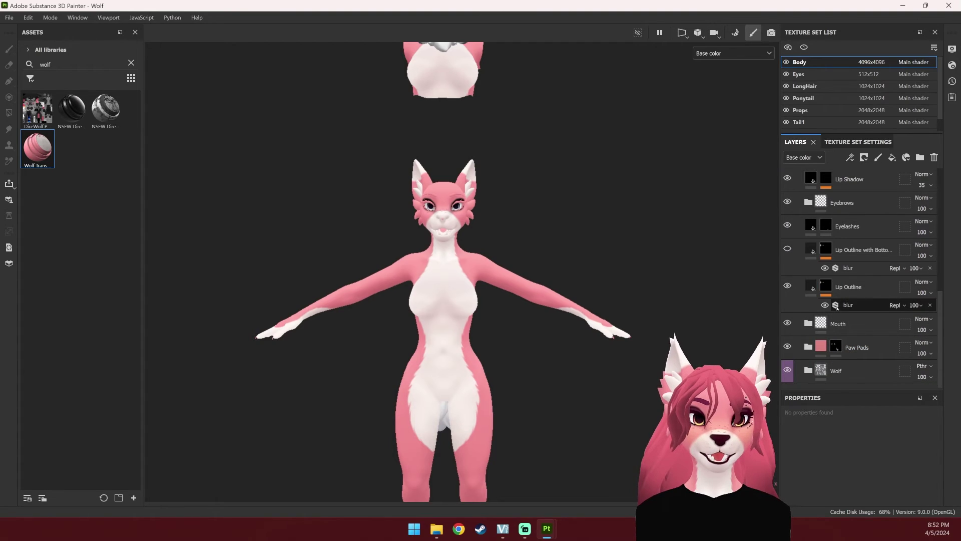
scroll(856, 291, "up", 5)
left_click(840, 228)
left_click_drag(840, 227, 844, 368)
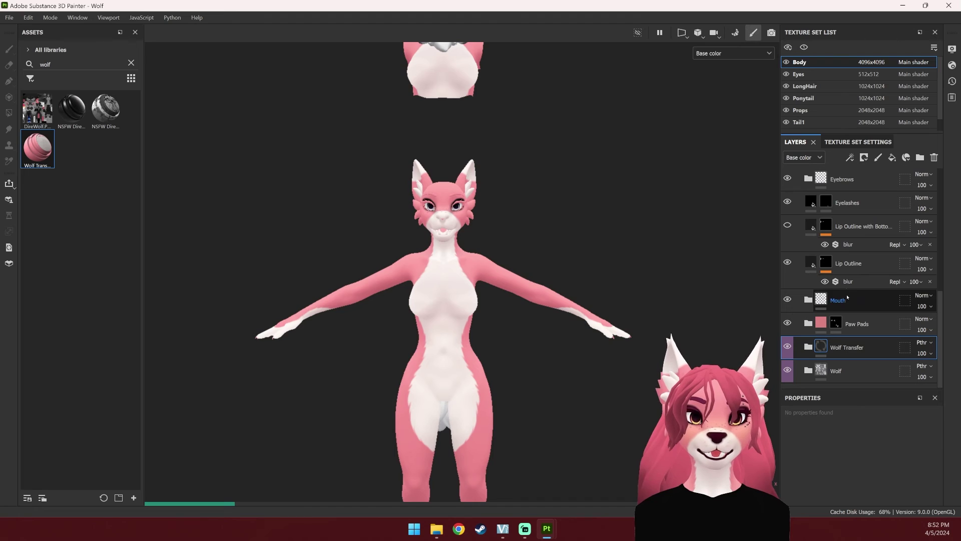